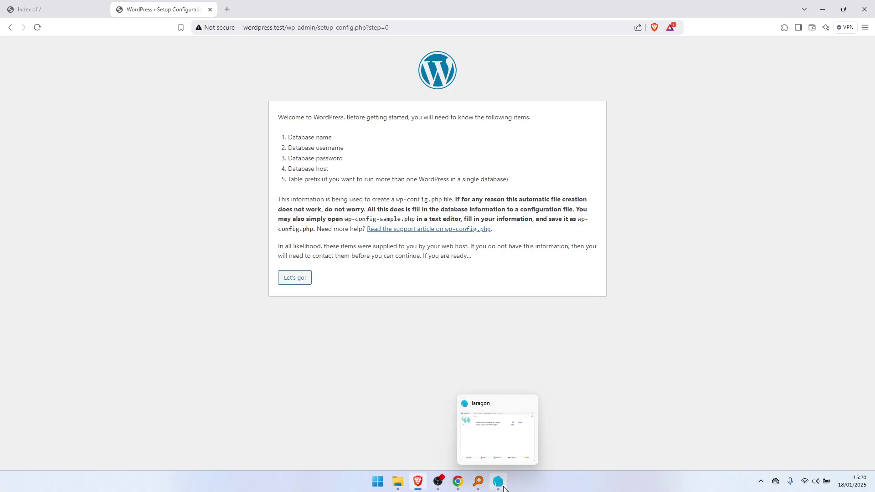
Launch phpMyAdmin from Laragon's Database button in a new browser tab.
{"action": "left_click", "coordinate": [504, 488]}
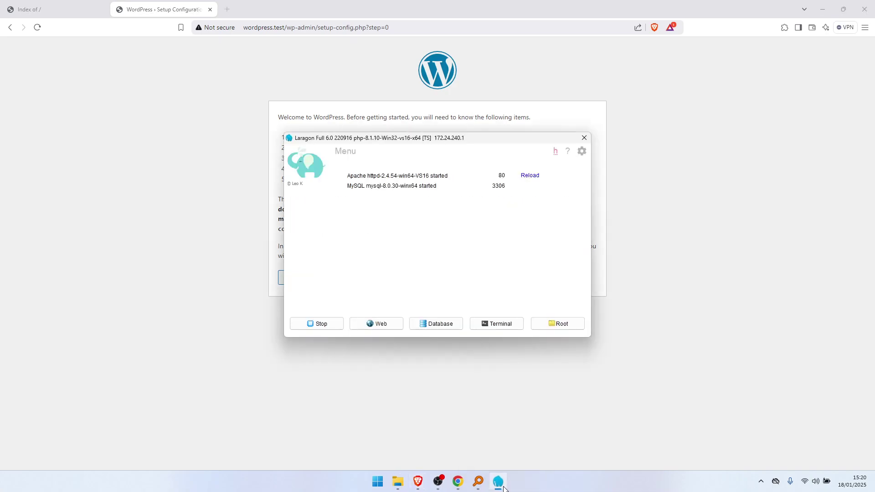
{"action": "left_click", "coordinate": [447, 327]}
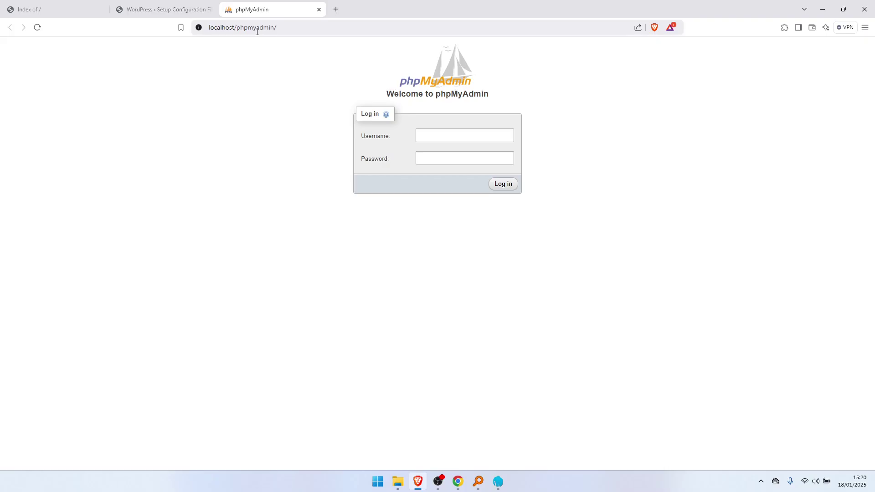
Log into phpMyAdmin with the username root and no password.
{"action": "left_click", "coordinate": [440, 131]}
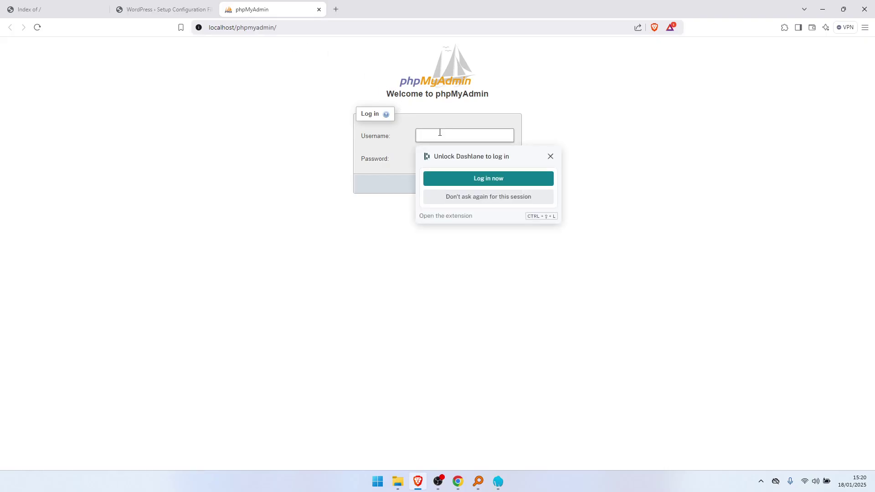
{"action": "type", "text": "root"}
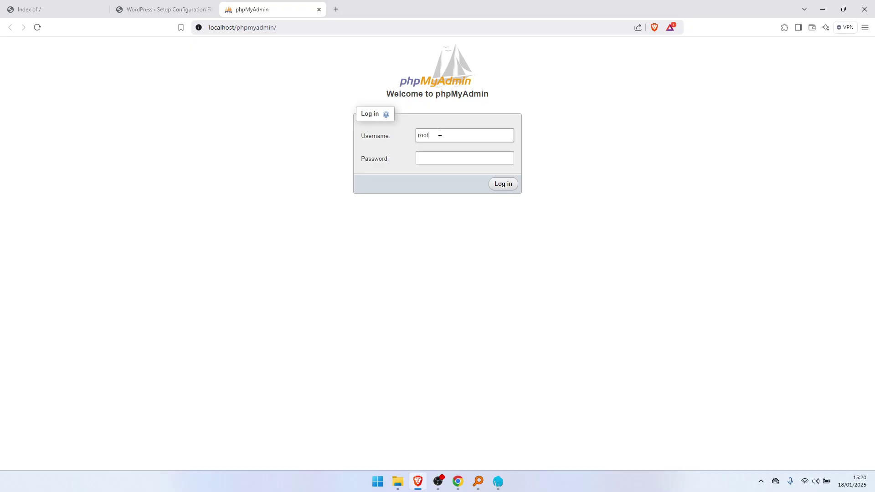
{"action": "left_click", "coordinate": [508, 188]}
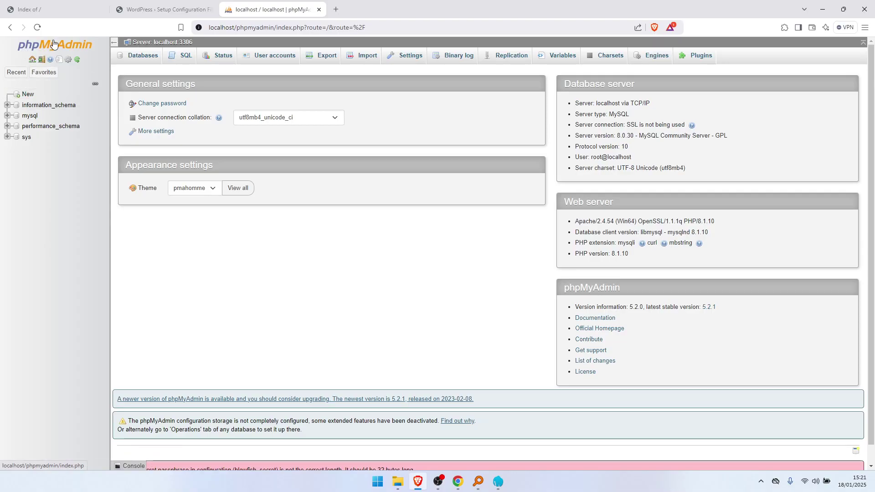
Create an empty database named 'db' in phpMyAdmin.
{"action": "left_click", "coordinate": [28, 95]}
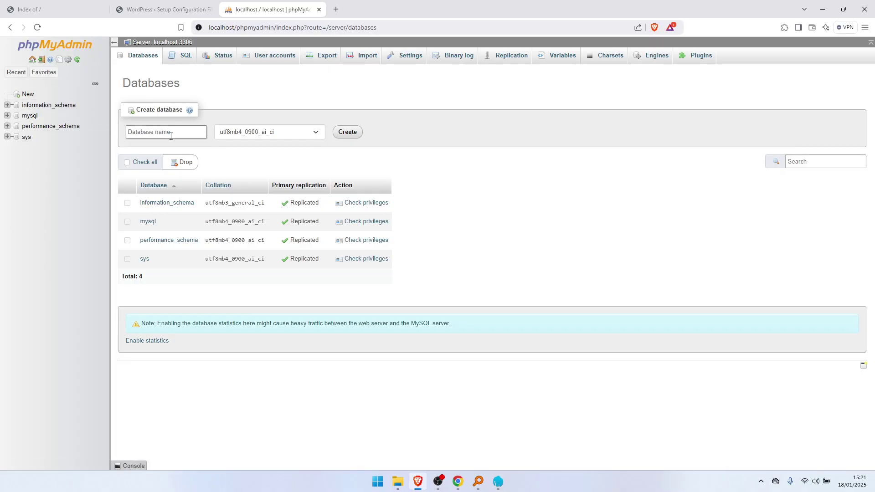
{"action": "type", "text": "db"}
{"action": "left_click", "coordinate": [354, 136]}
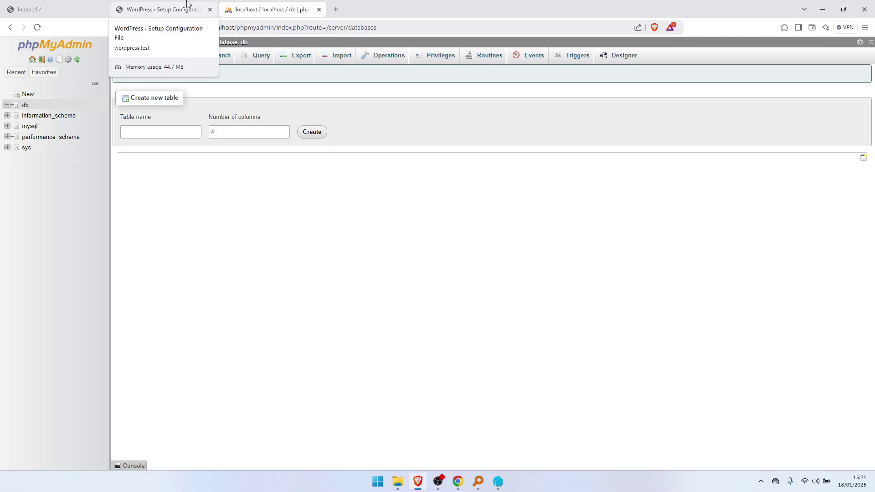
Submit WordPress database settings: name db, username root, blank password, host localhost.
{"action": "left_click", "coordinate": [187, 3]}
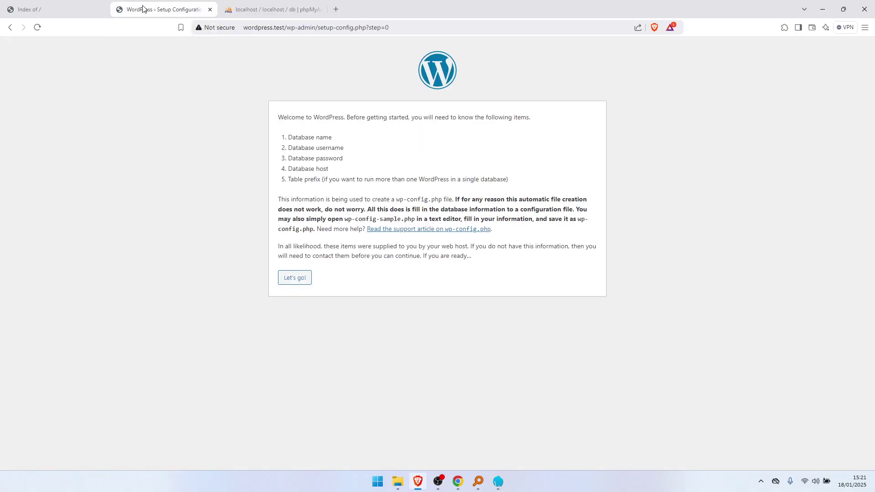
{"action": "left_click", "coordinate": [298, 280]}
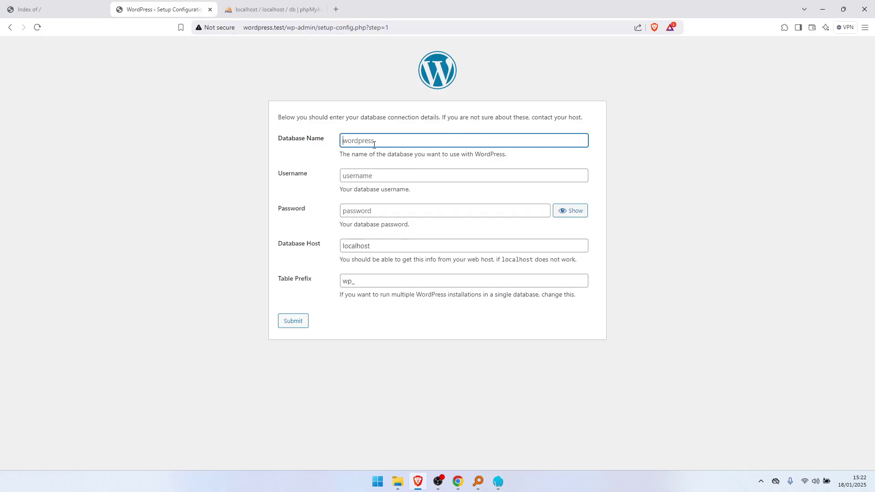
{"action": "type", "text": "db"}
{"action": "left_click", "coordinate": [375, 176]}
{"action": "type", "text": "root"}
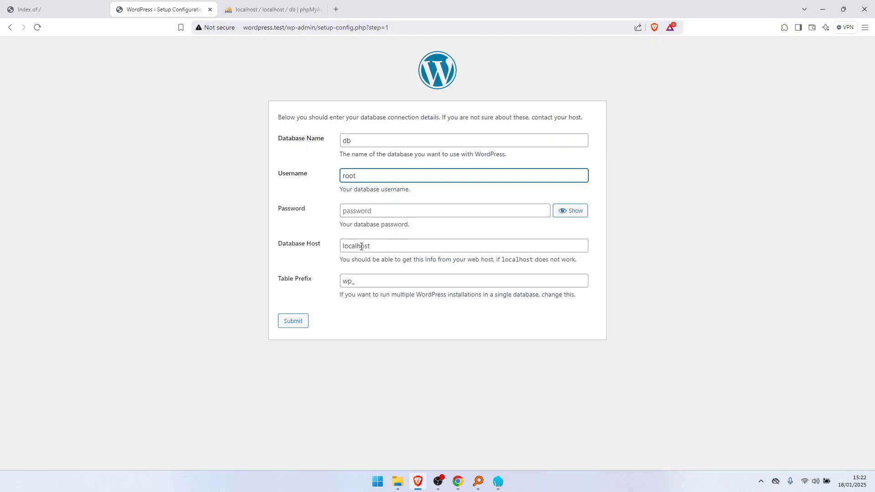
{"action": "left_click", "coordinate": [370, 211]}
{"action": "left_click", "coordinate": [352, 235]}
{"action": "left_click", "coordinate": [355, 246]}
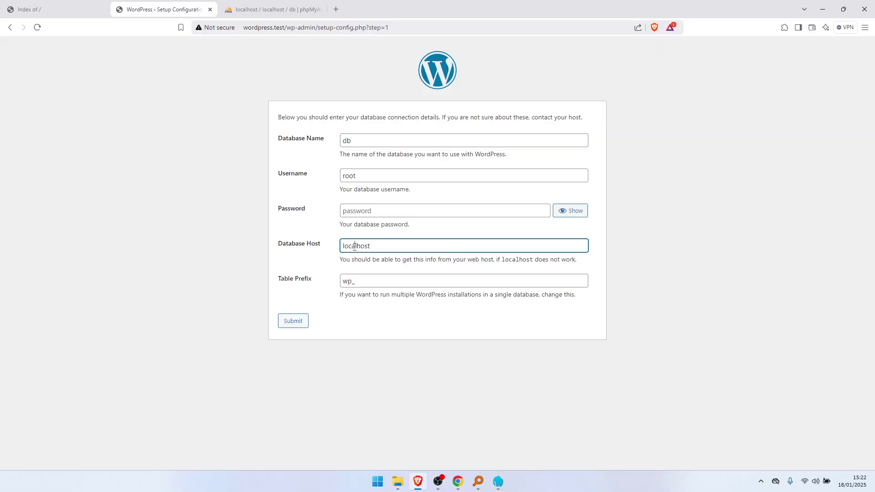
{"action": "left_click", "coordinate": [375, 245]}
{"action": "left_click", "coordinate": [298, 323]}
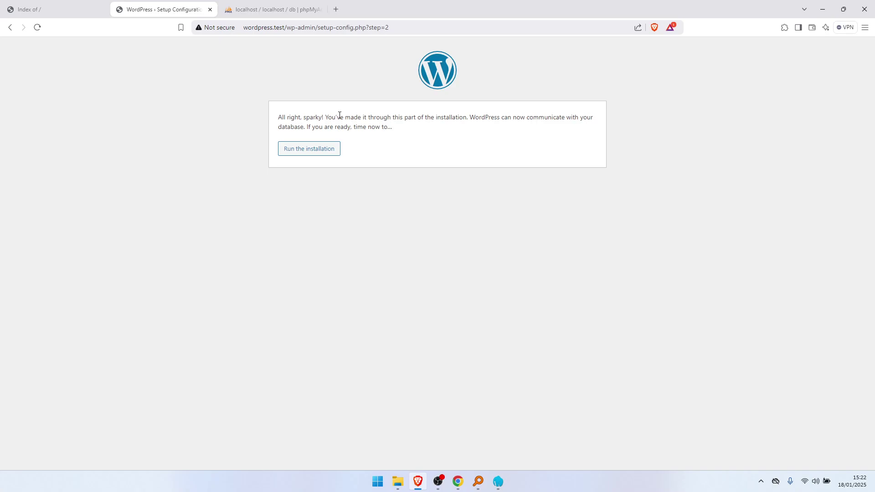
Run the WordPress installation to reach the site information form.
{"action": "left_click", "coordinate": [317, 150]}
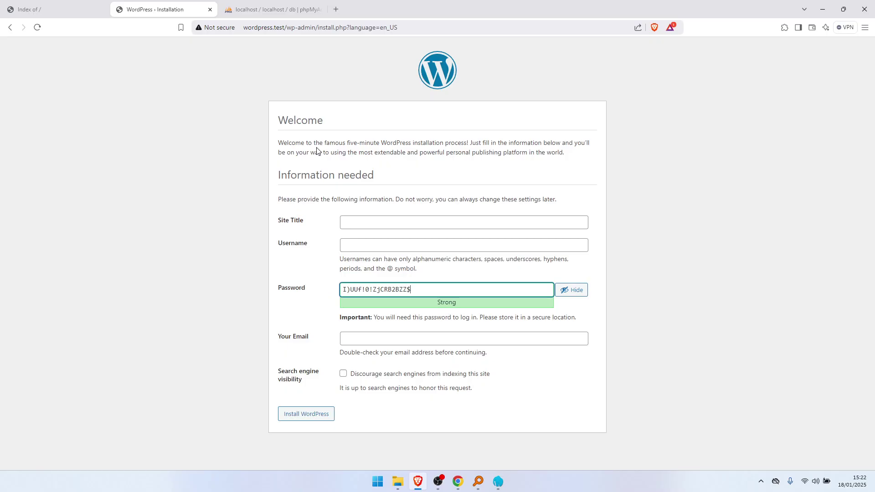
Enter the site title 'My New Website' and a custom administrator username.
{"action": "left_click", "coordinate": [366, 221]}
{"action": "type", "text": "My New Website"}
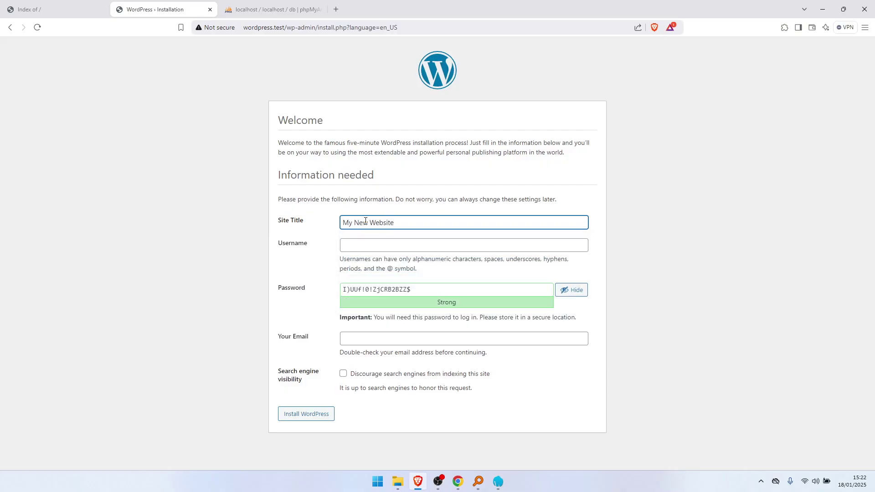
{"action": "left_click", "coordinate": [378, 244]}
{"action": "type", "text": "admin"}
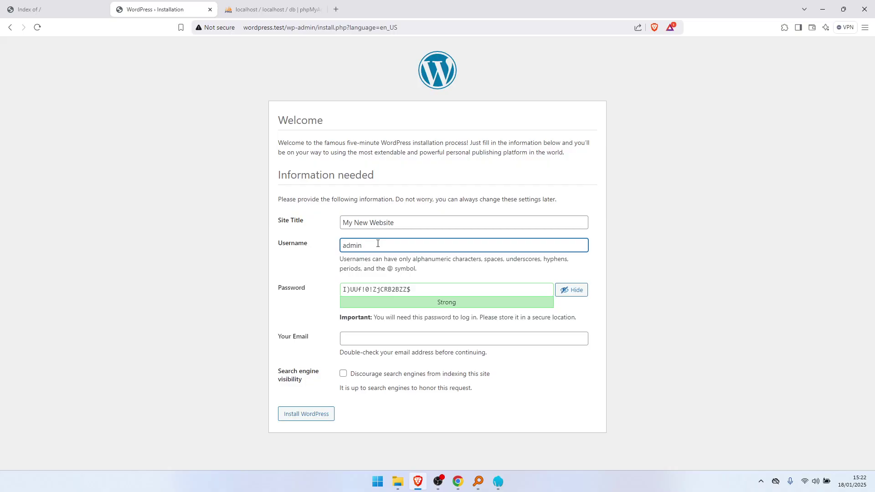
{"action": "key", "text": "BackSpace"}
{"action": "key", "text": "BackSpace"}
{"action": "key", "text": "BackSpace"}
{"action": "key", "text": "BackSpace"}
{"action": "type", "text": "siloma"}
{"action": "left_click", "coordinate": [393, 289]}
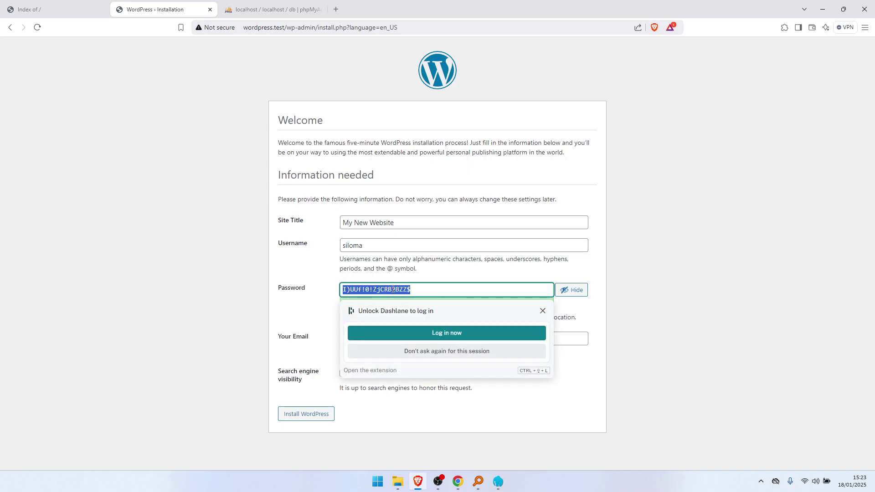
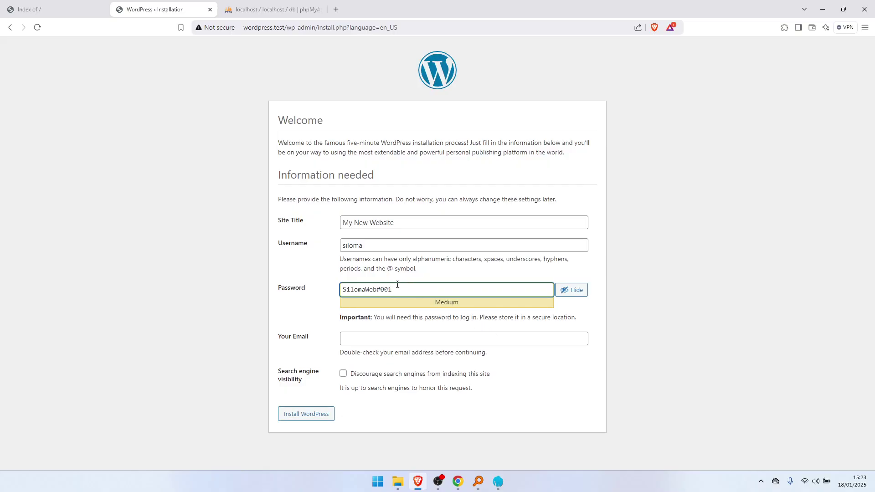
Replace the generated password with a custom administrator password rated Strong.
{"action": "left_click_drag", "start_coordinate": [391, 290], "coordinate": [317, 287]}
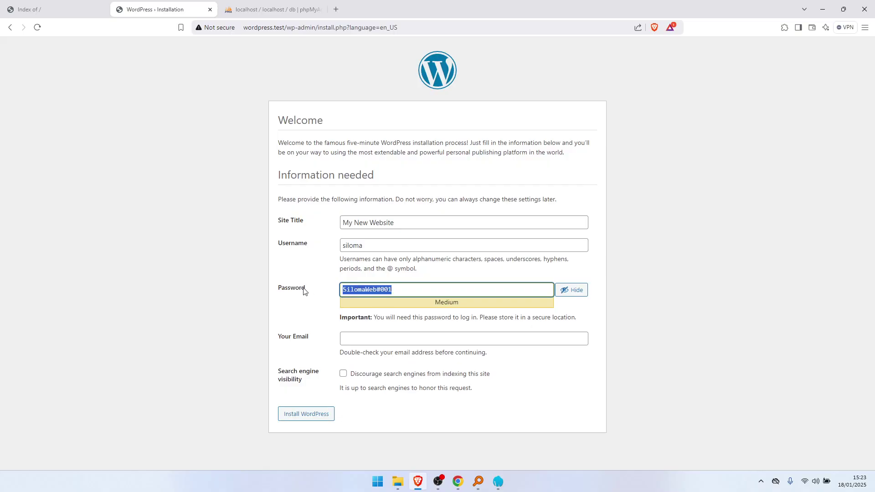
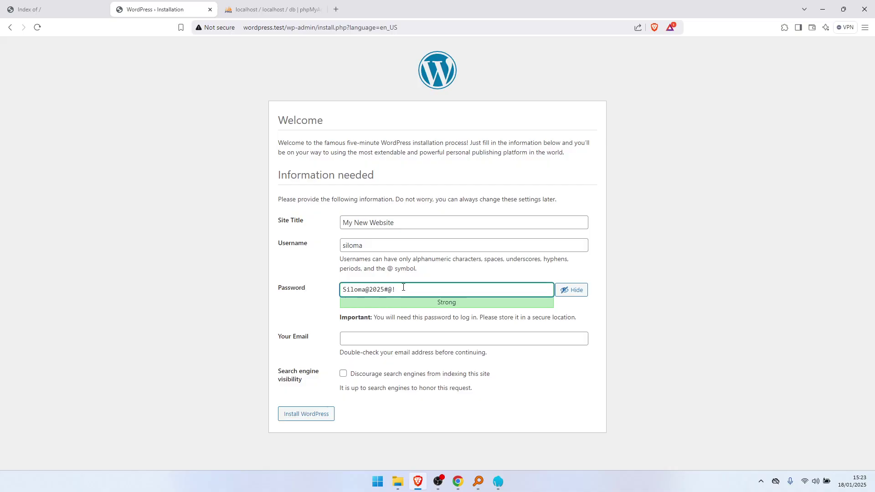
{"action": "key", "text": "ctrl+a"}
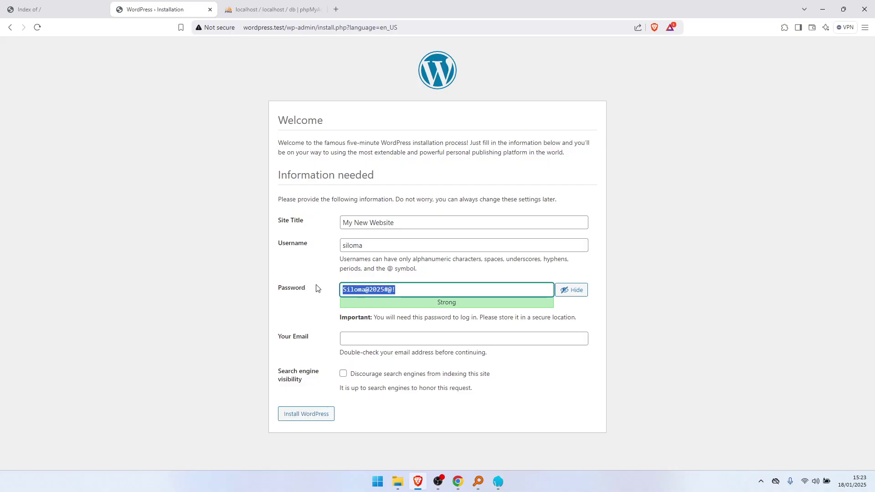
{"action": "left_click", "coordinate": [379, 339]}
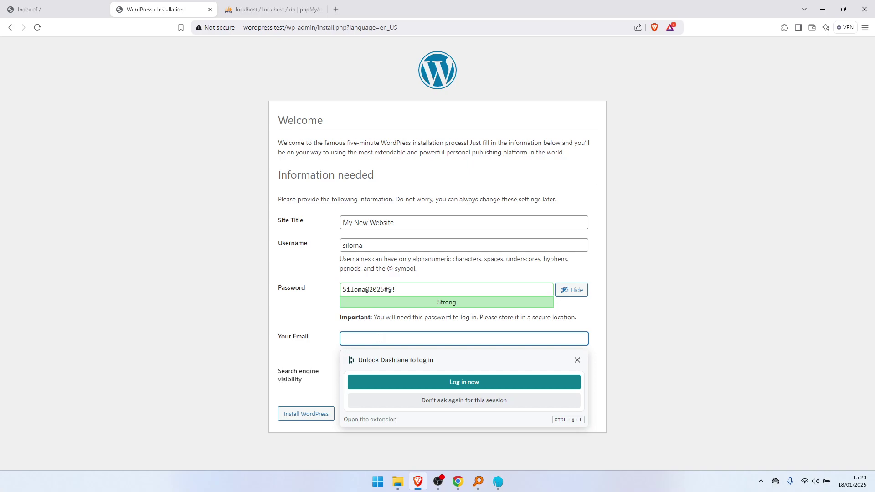
Enter the administrator's e-mail address and install WordPress.
{"action": "type", "text": "siloma@test.com"}
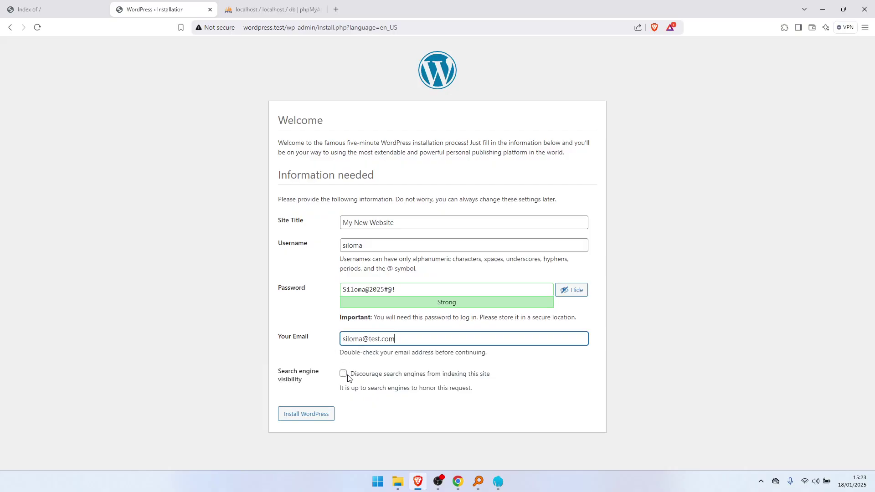
{"action": "left_click", "coordinate": [330, 416]}
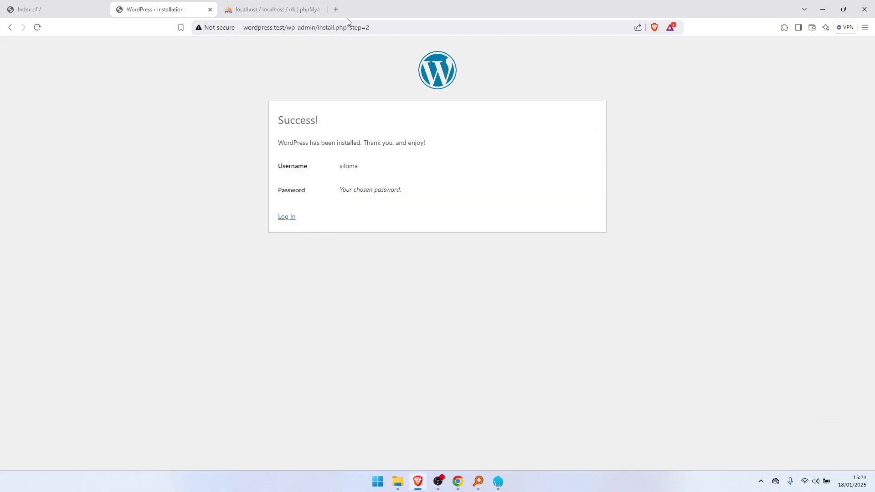
Load wordpress.test in a new tab to view the live site.
{"action": "left_click", "coordinate": [338, 9]}
{"action": "type", "text": "wordp"}
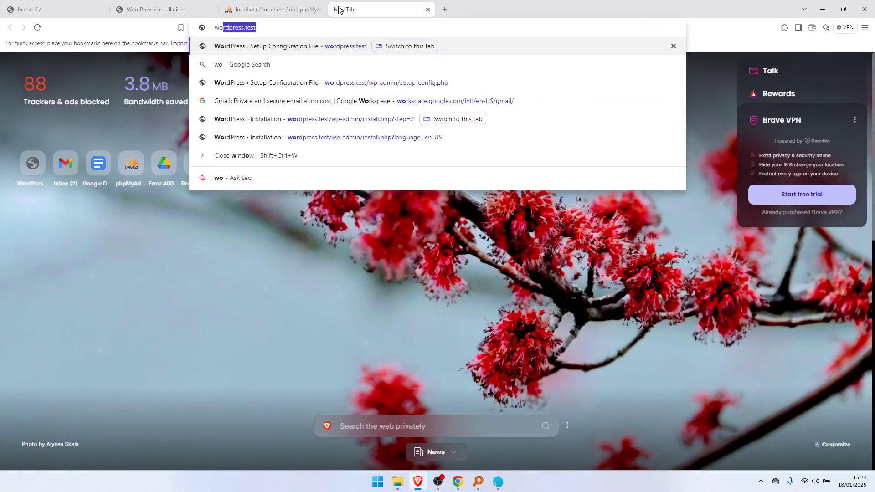
{"action": "type", "text": "ress."}
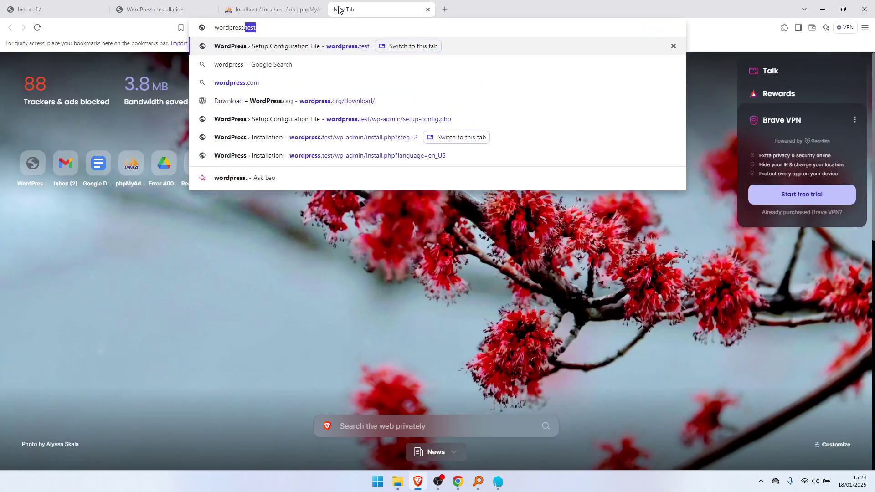
{"action": "type", "text": "test"}
{"action": "key", "text": "Return"}
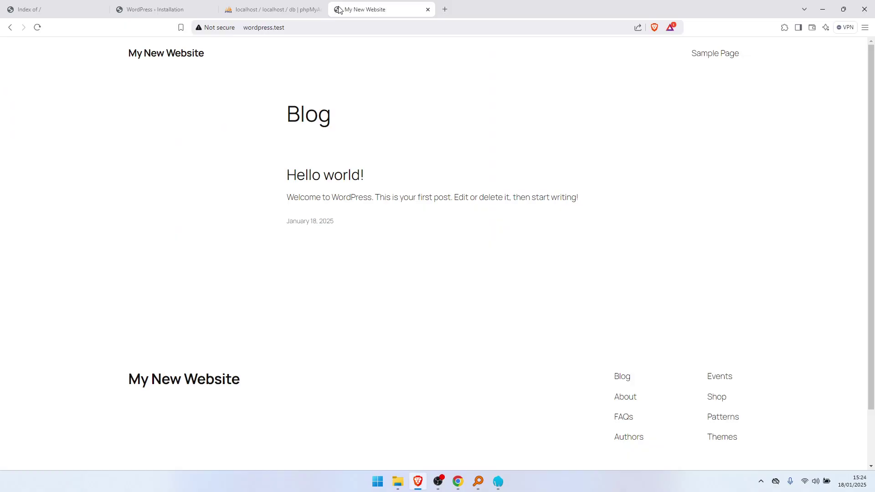